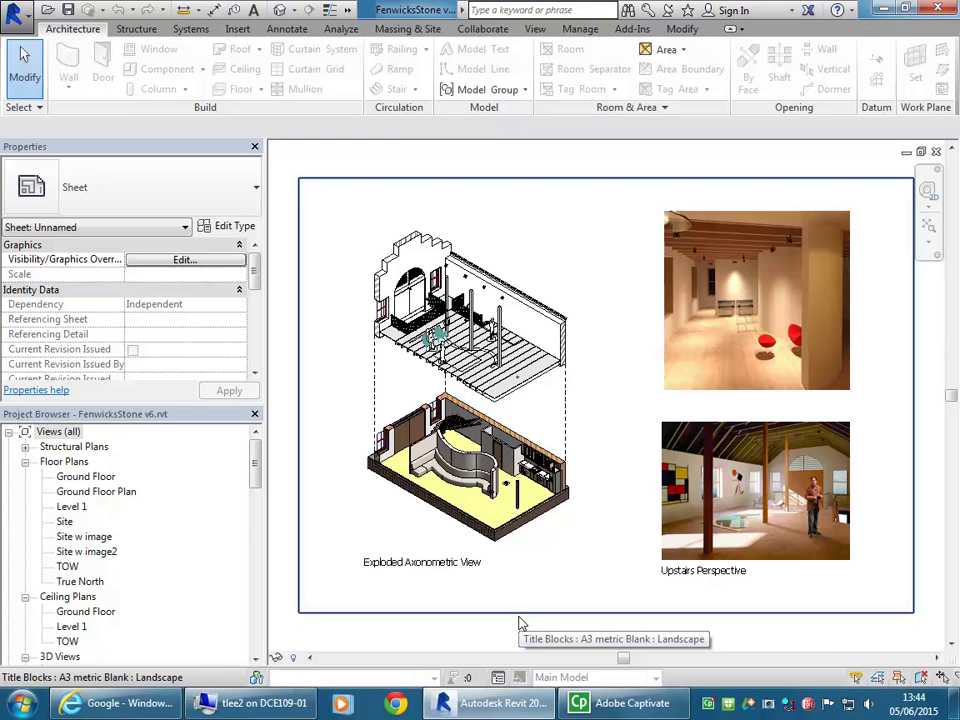
Step: Add a blank entry to the additional render appearance paths in the Rendering options
left_click(19, 11)
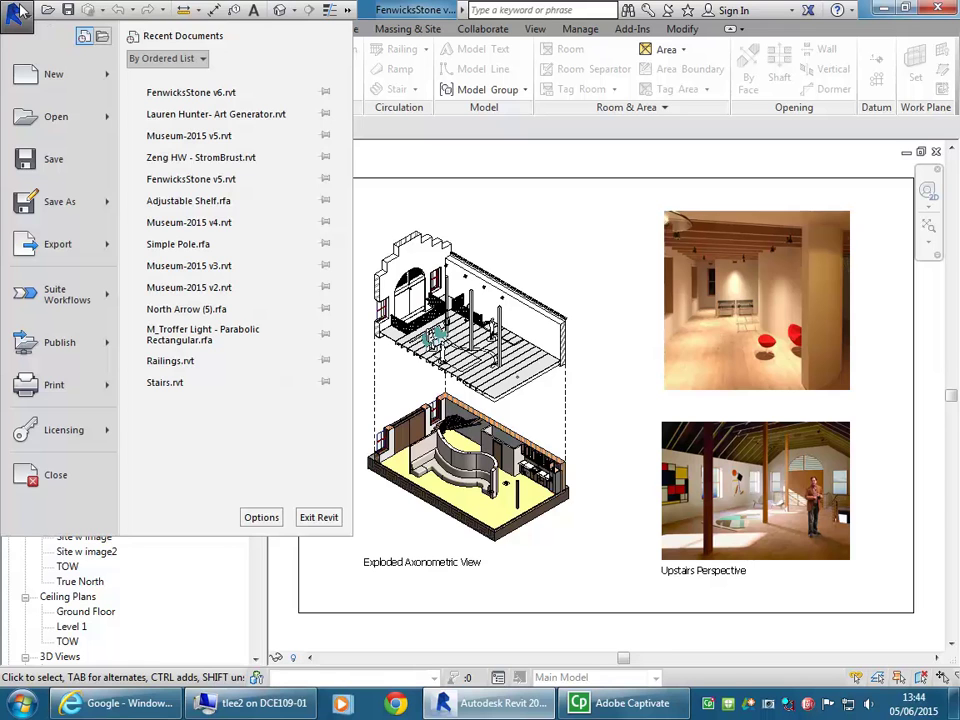
left_click(264, 520)
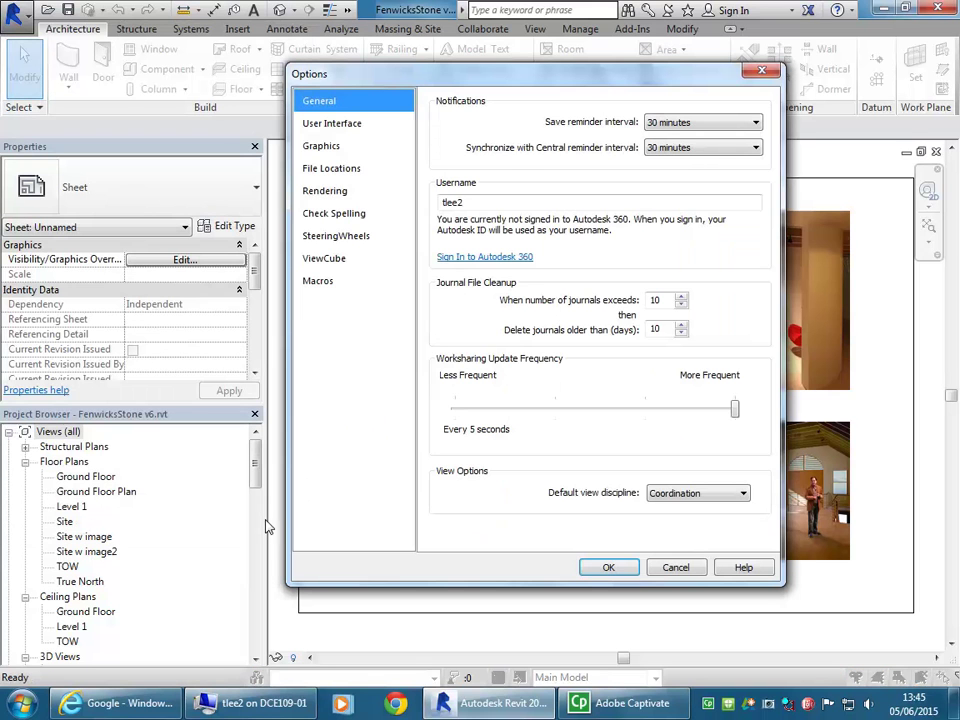
left_click(326, 198)
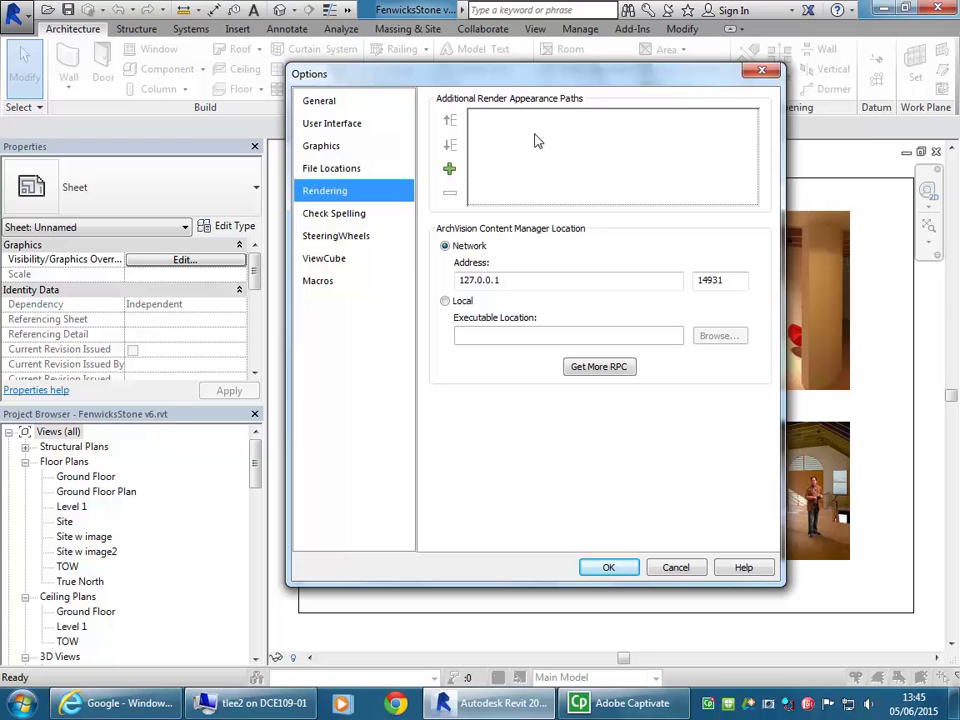
left_click(451, 171)
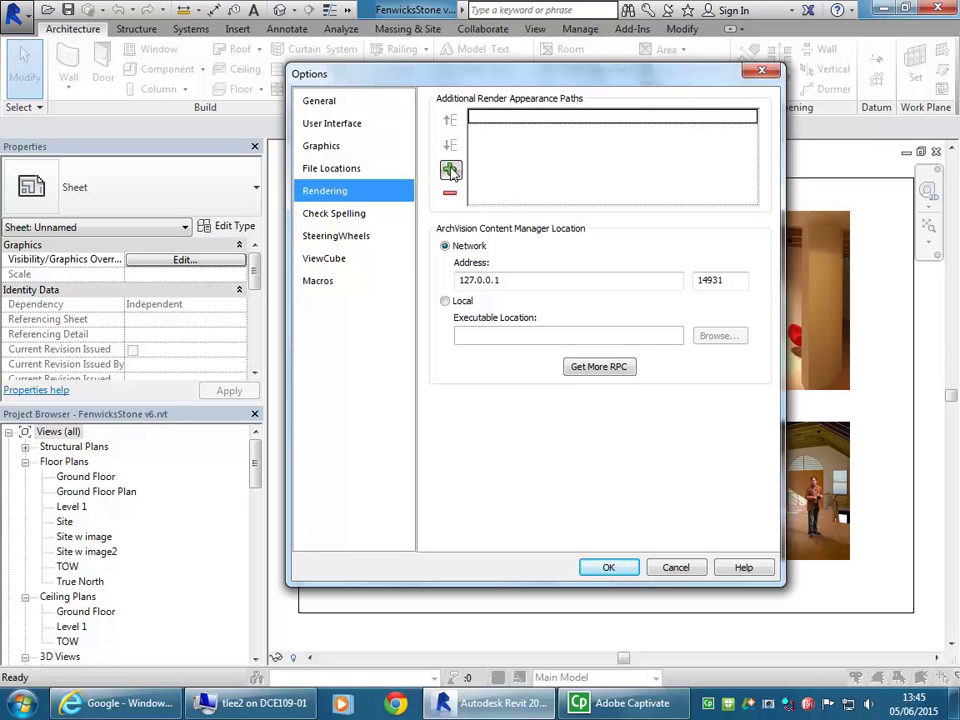
Step: Set the new render appearance path to P:\EDU_DC_InteriorDesign\Material Images\Paintings\ and apply the options
left_click(574, 120)
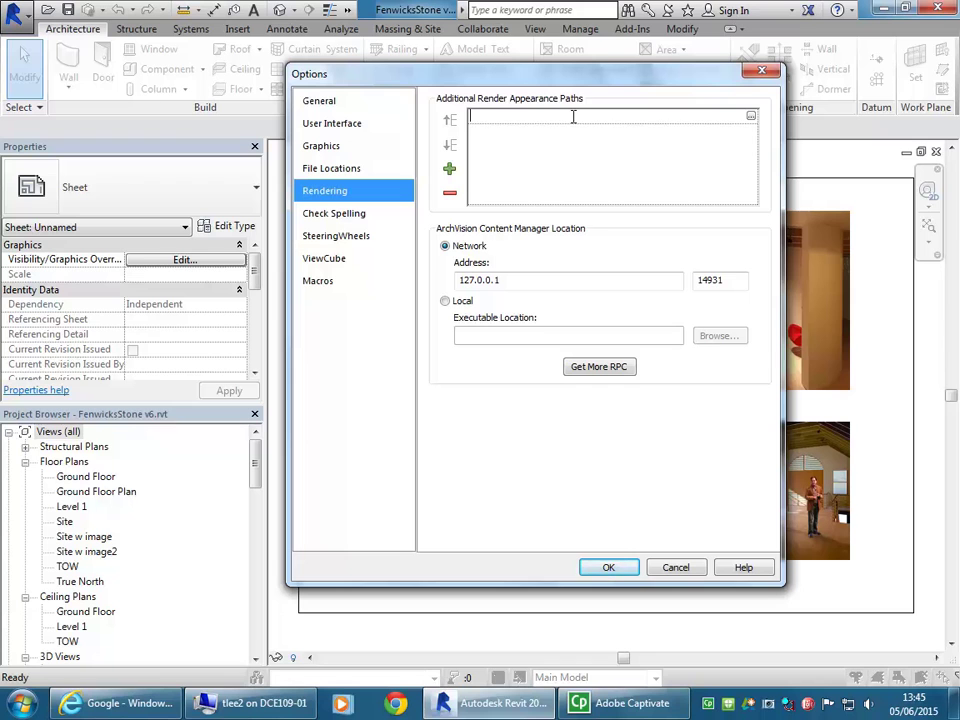
left_click(752, 118)
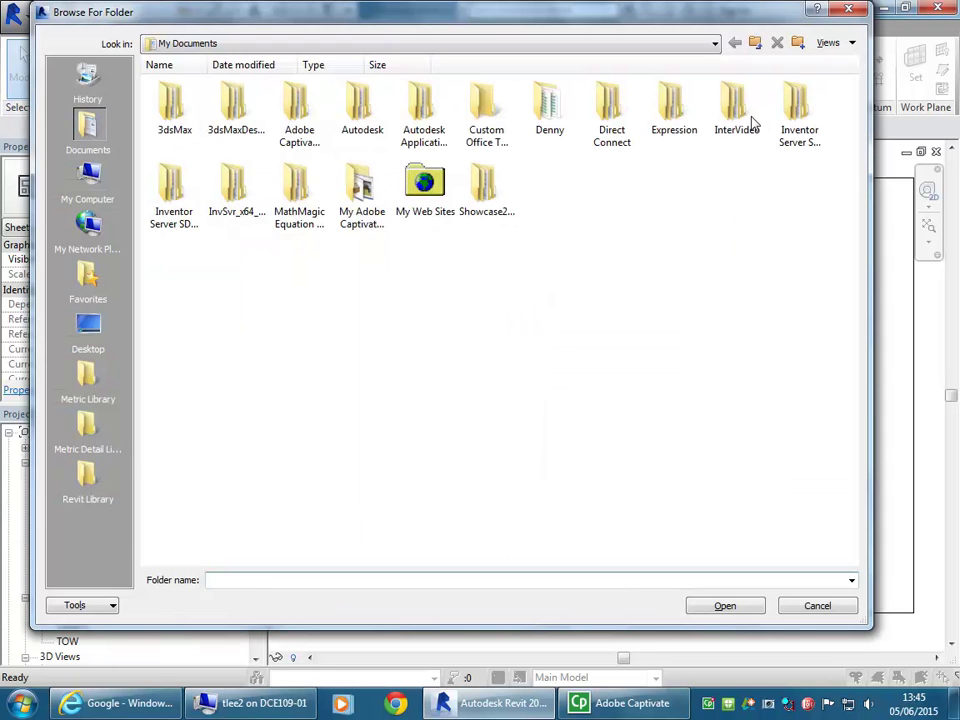
left_click(232, 45)
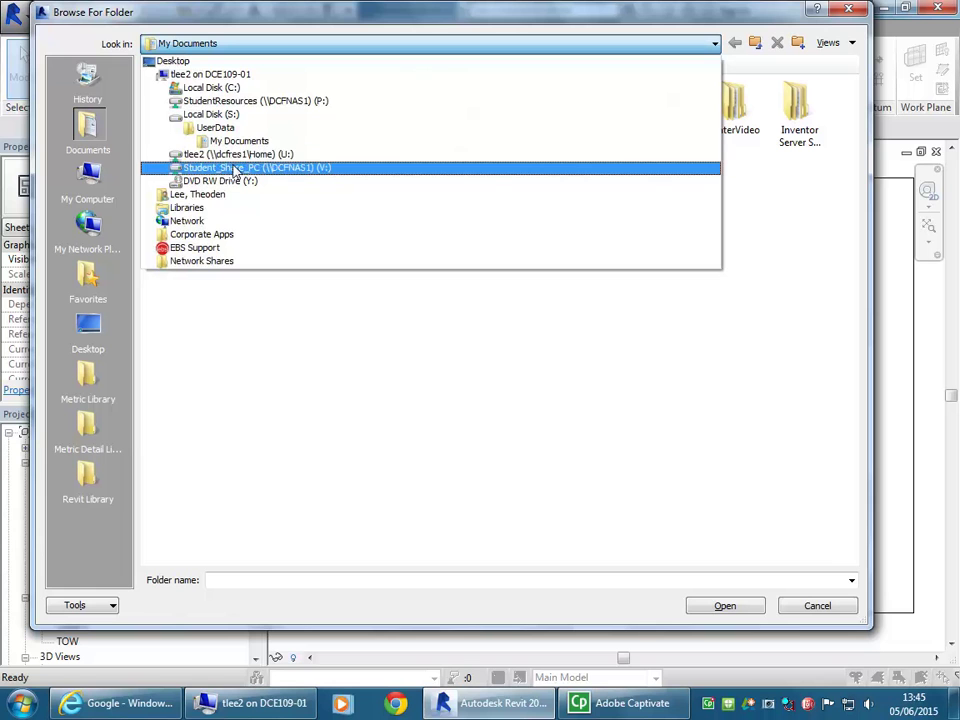
left_click(255, 101)
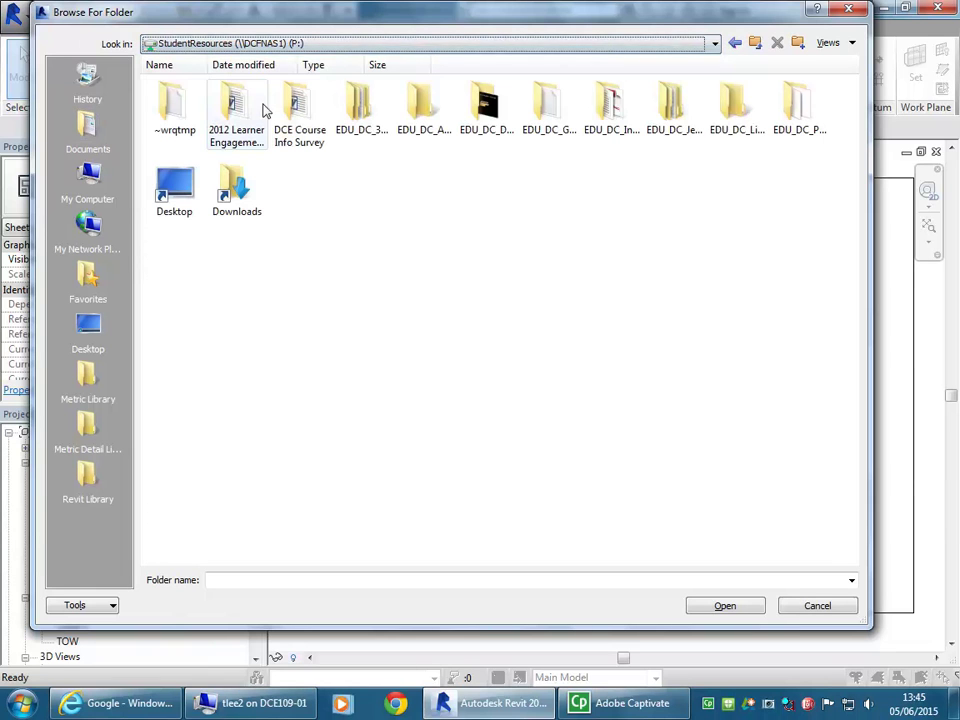
double_click(615, 125)
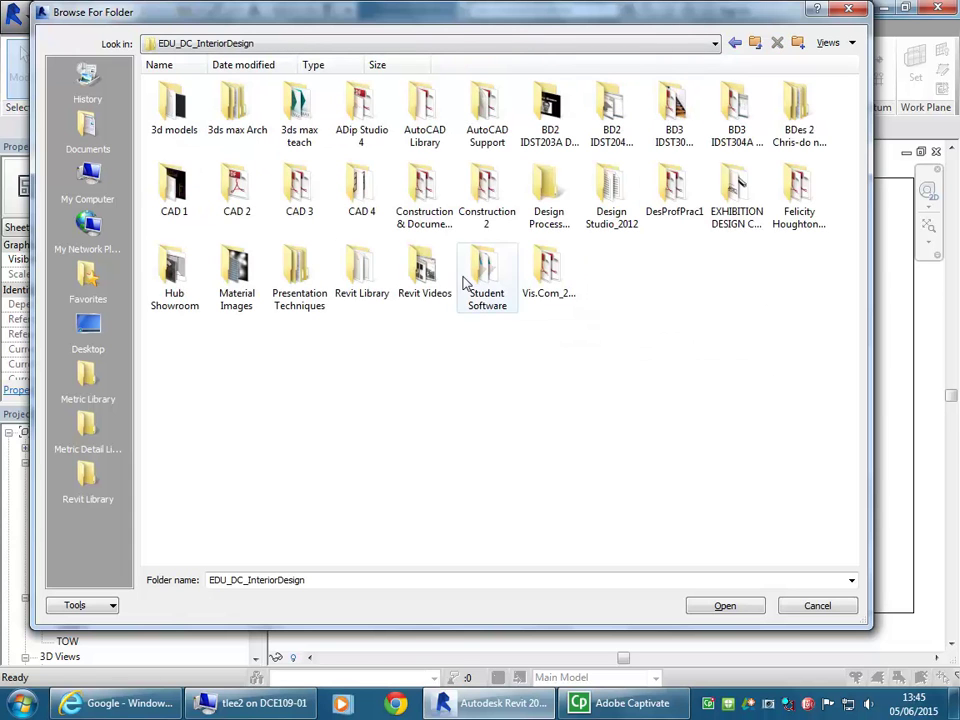
double_click(237, 272)
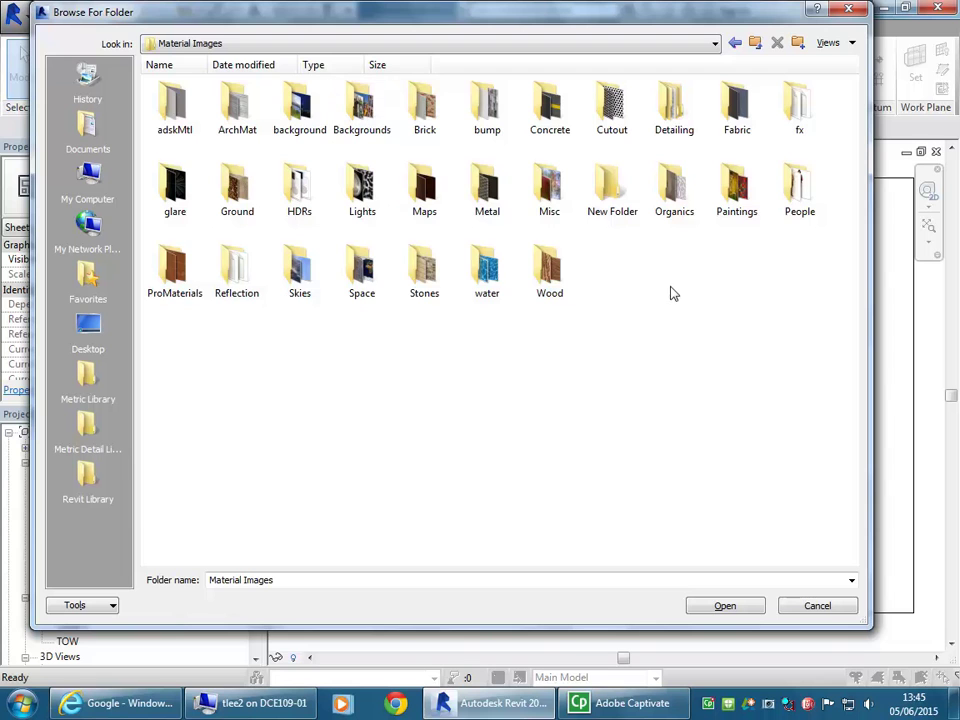
double_click(812, 198)
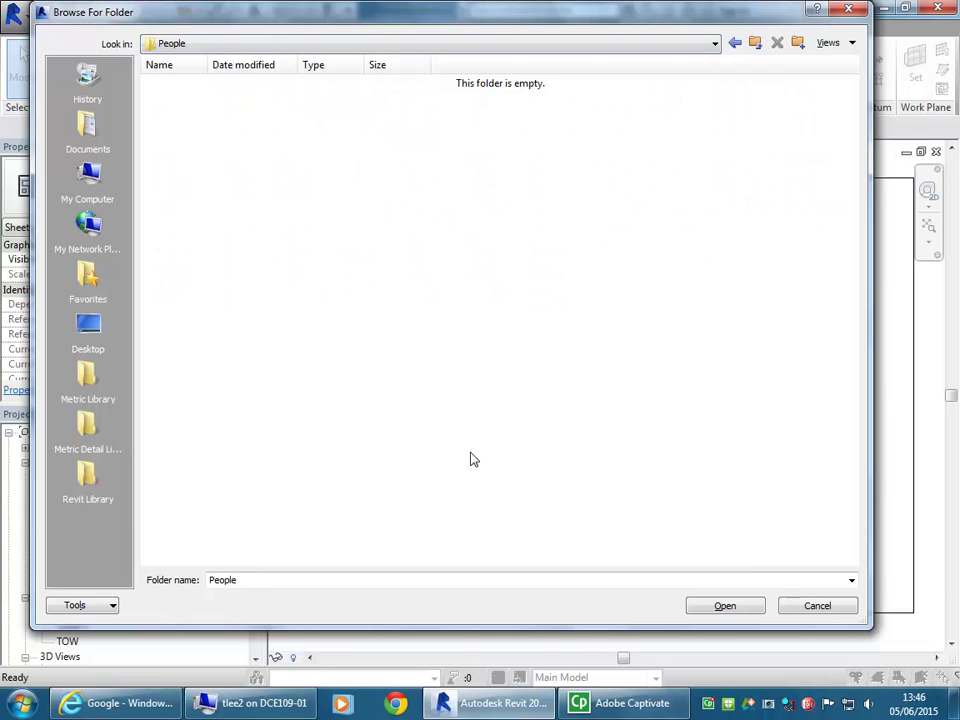
left_click(756, 43)
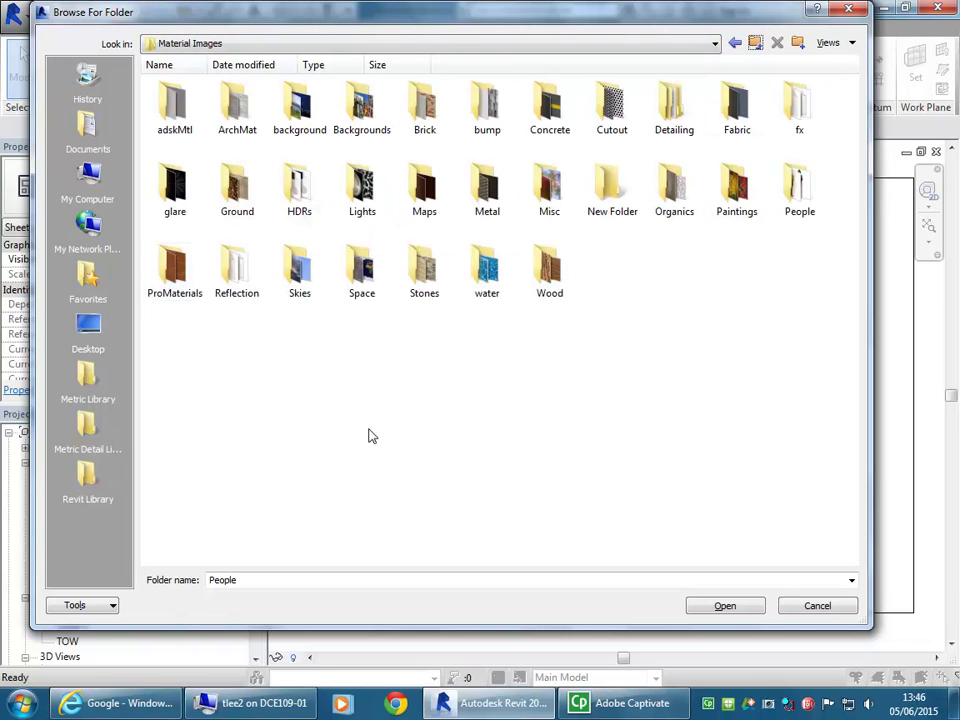
double_click(737, 190)
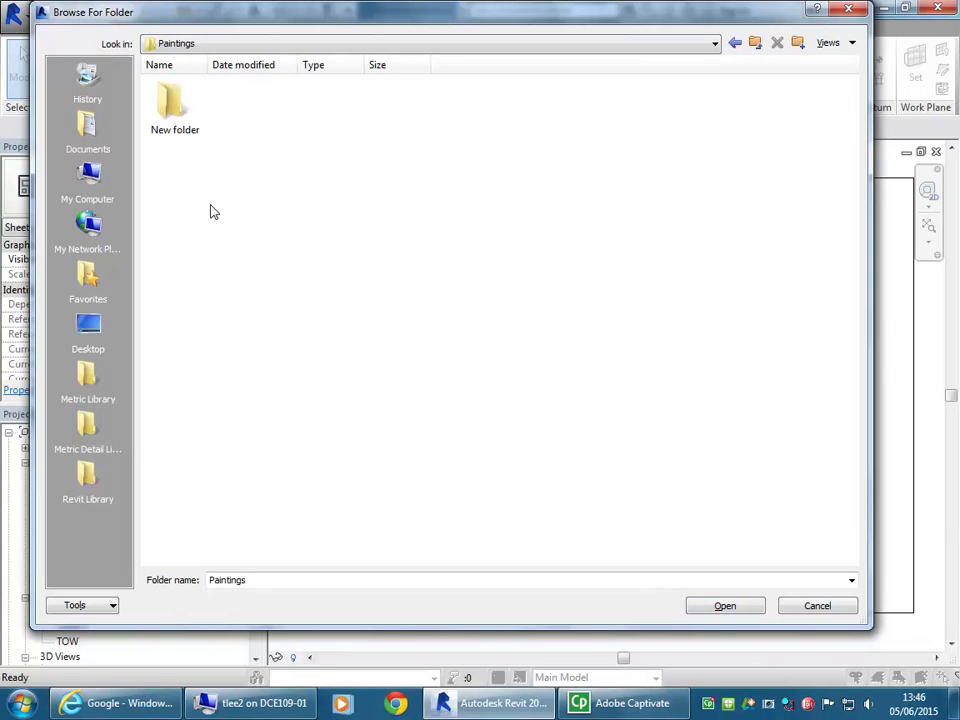
left_click(727, 607)
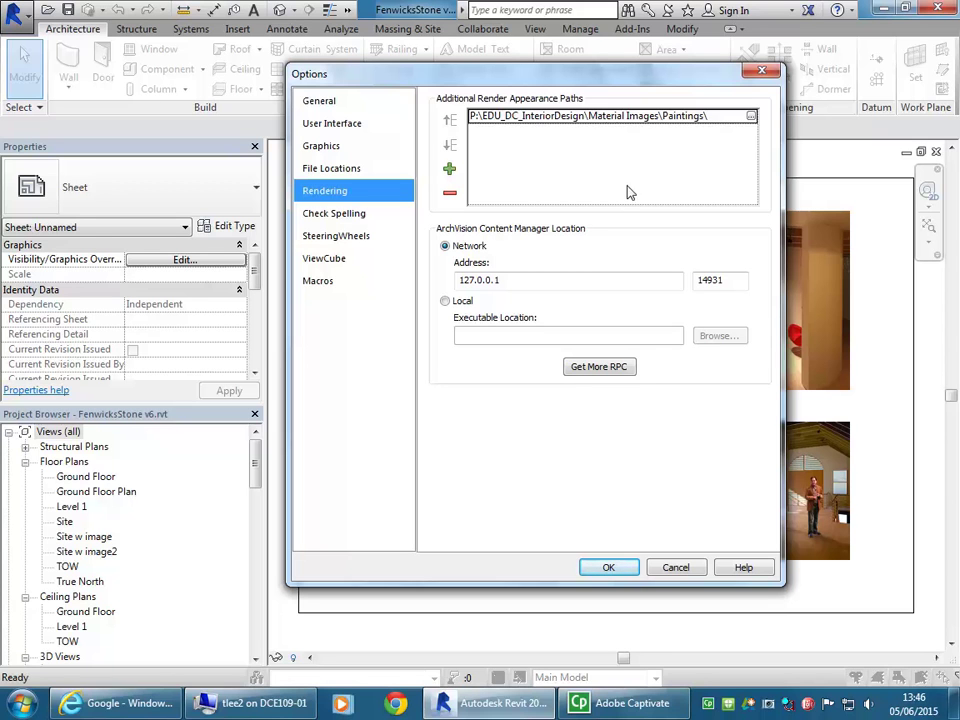
left_click(605, 568)
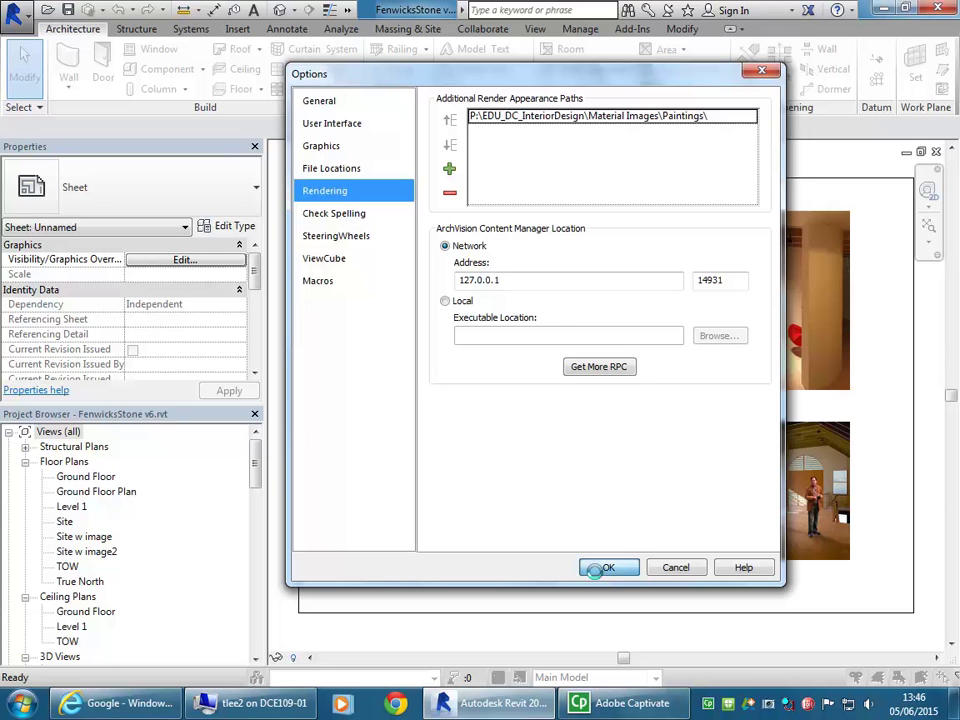
Step: Switch to Windows Explorer to look at the folders on the Student_Share_PC (V:) drive, then return to Revit
left_click(250, 703)
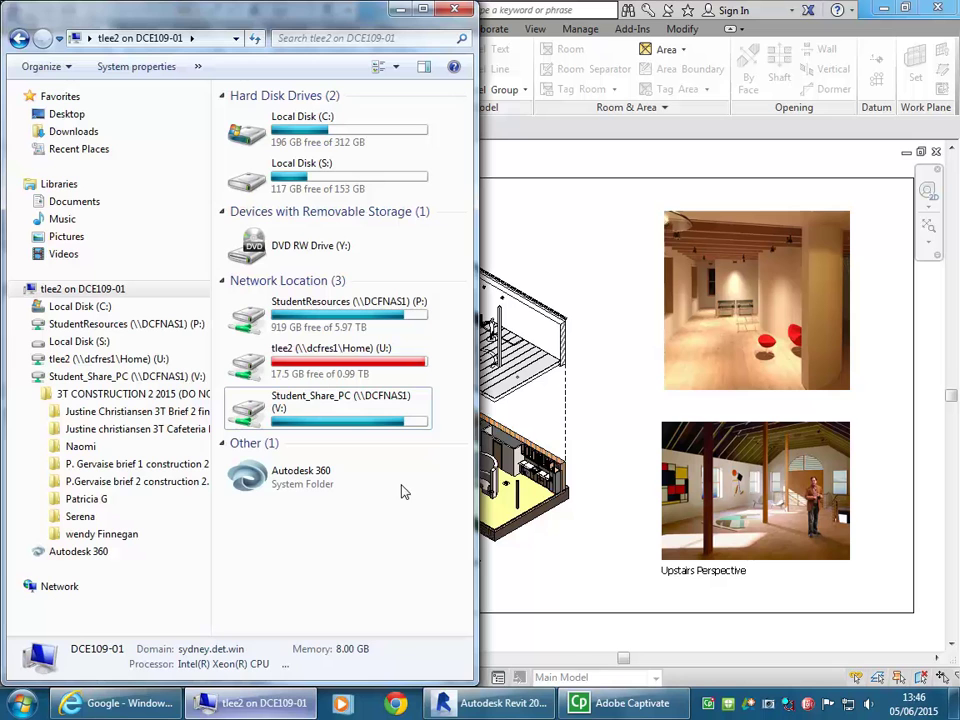
double_click(335, 420)
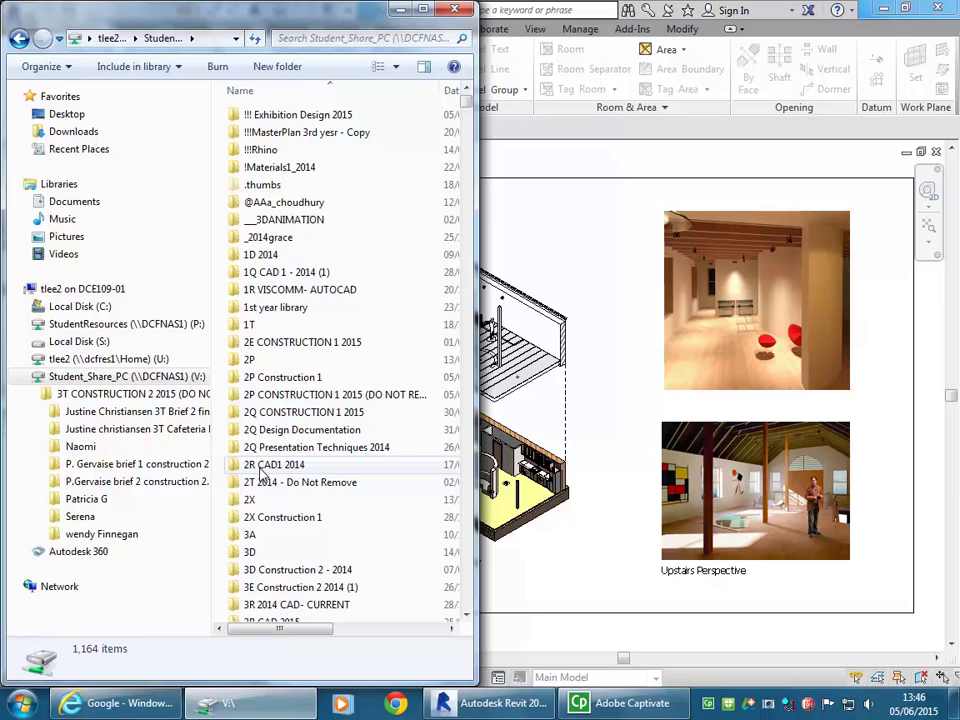
left_click(262, 468)
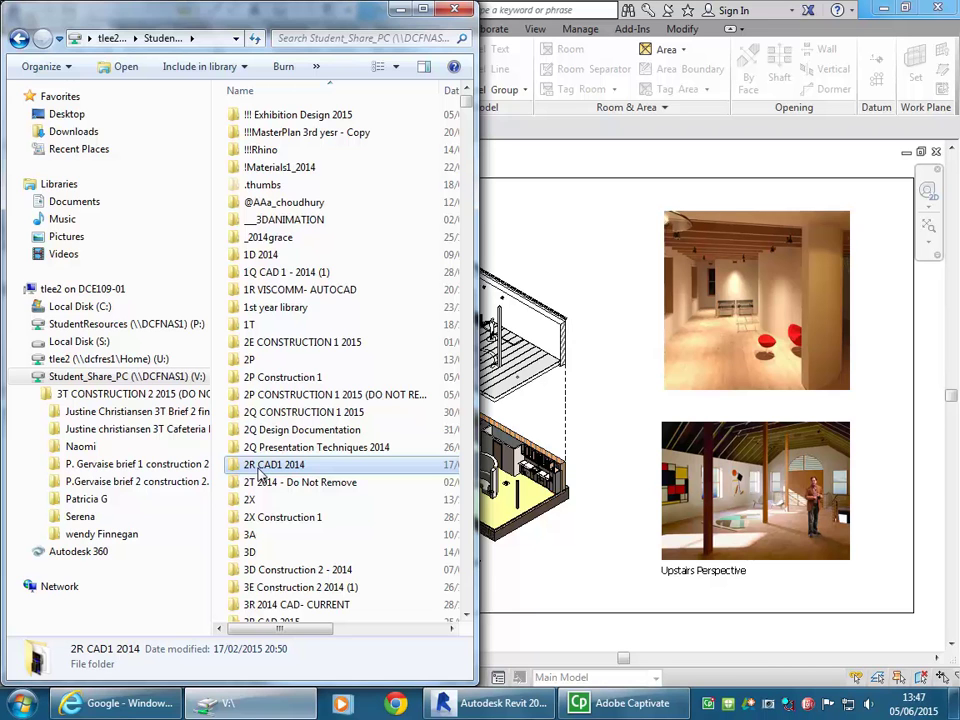
left_click(400, 11)
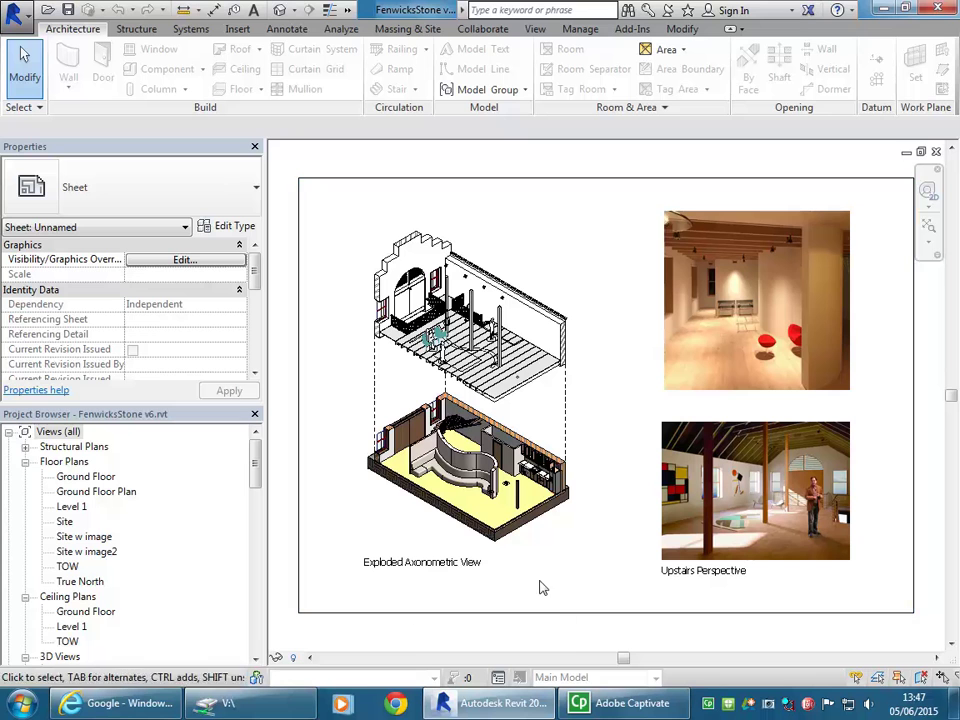
left_click(215, 703)
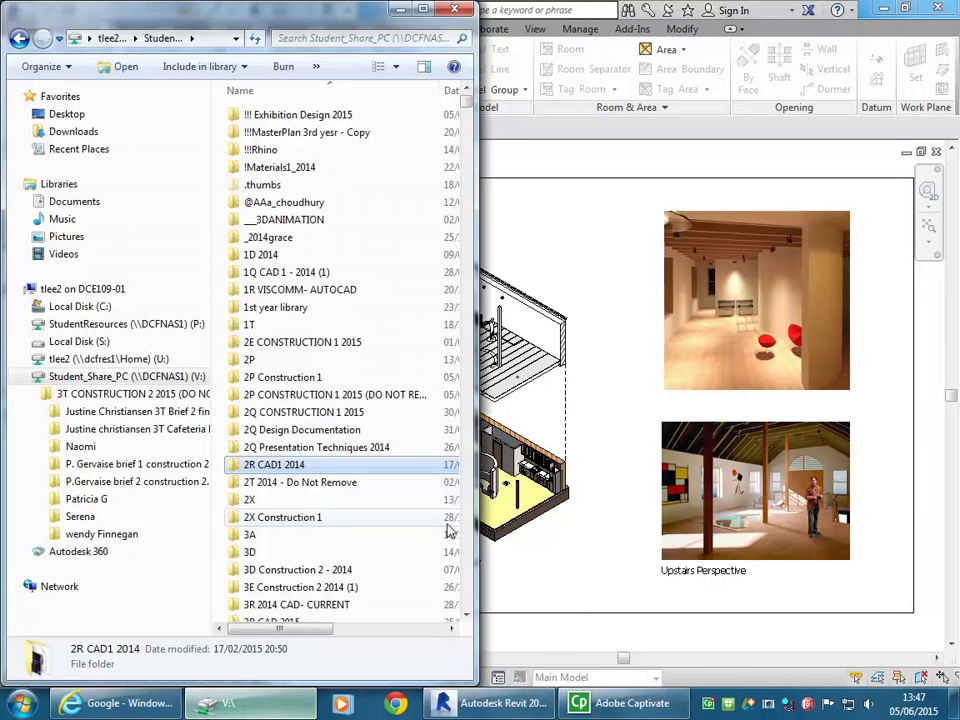
left_click(401, 10)
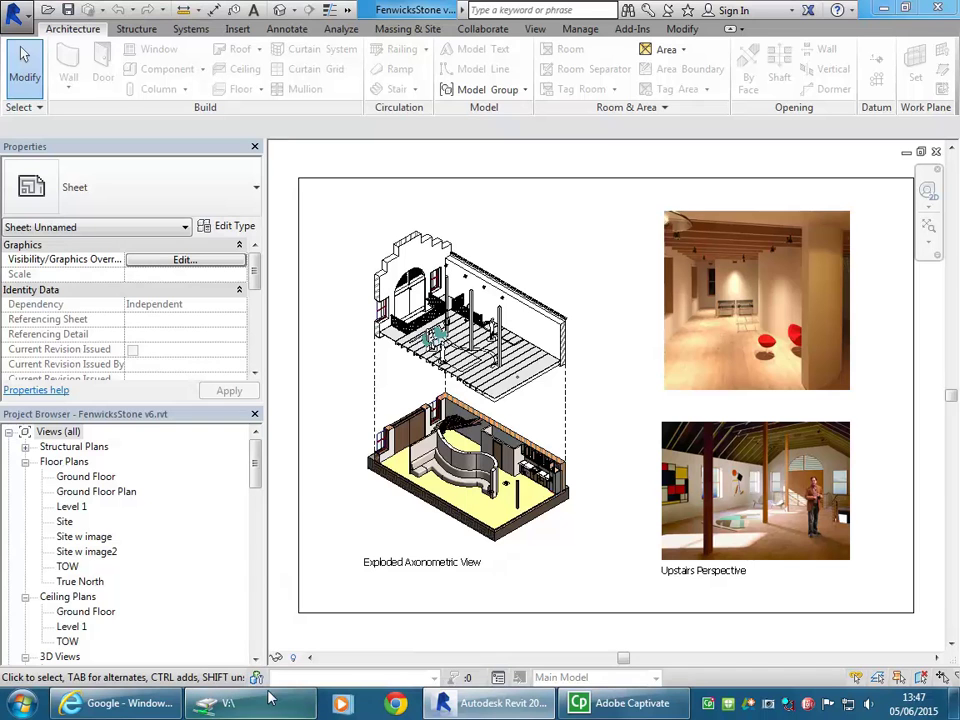
Step: Open the Upstairs Perspective 3D view
left_click_drag(255, 467, 253, 536)
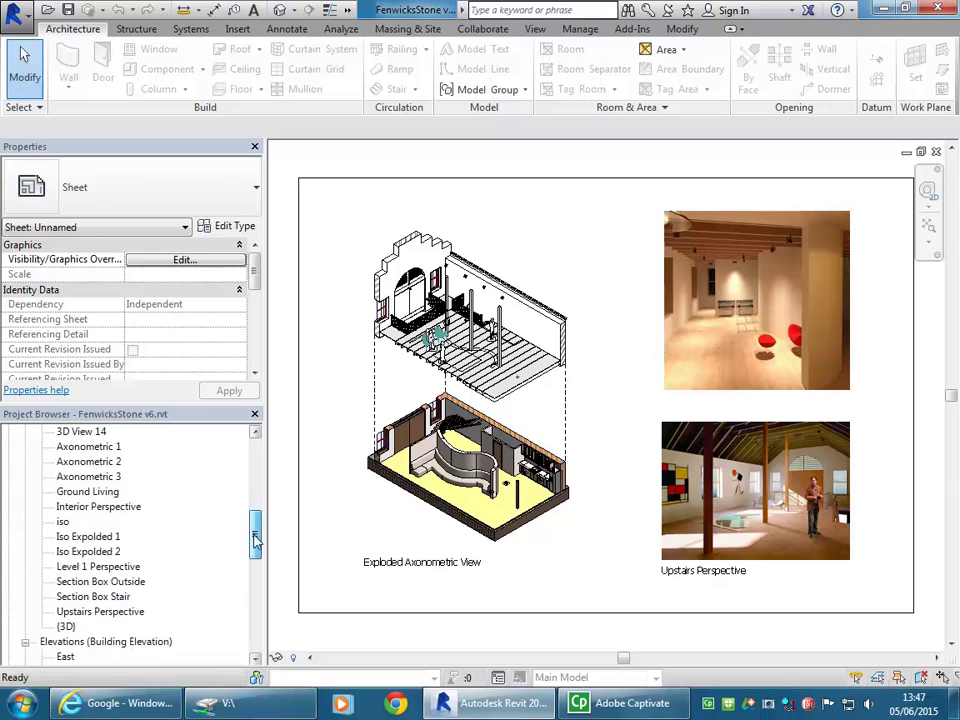
double_click(105, 612)
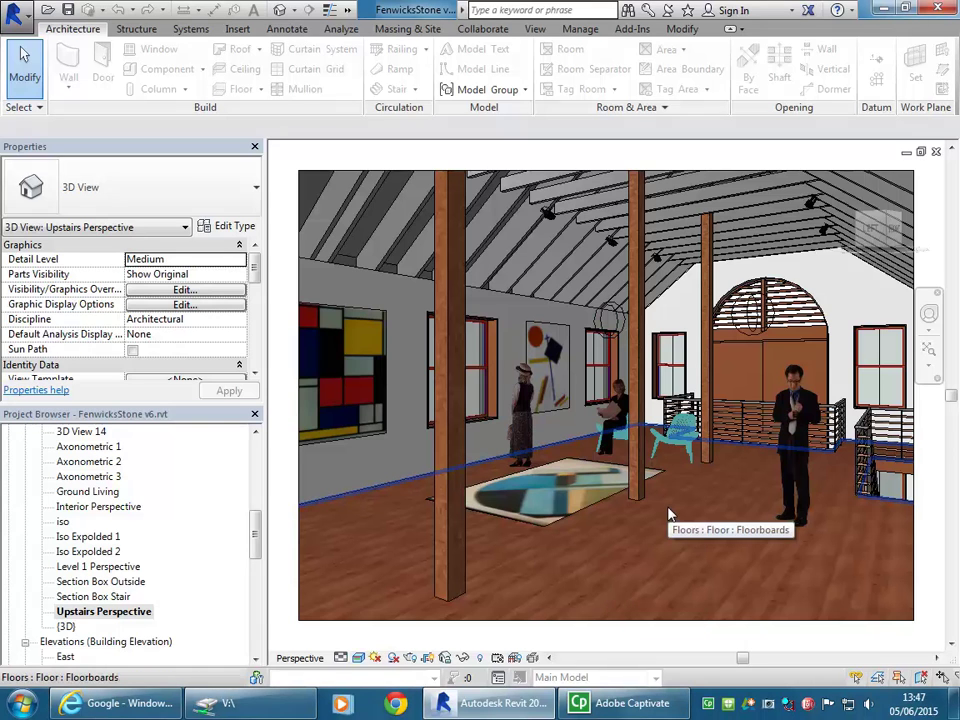
Step: Try to sign in to Autodesk 360 and dismiss the floating Family window
left_click(752, 11)
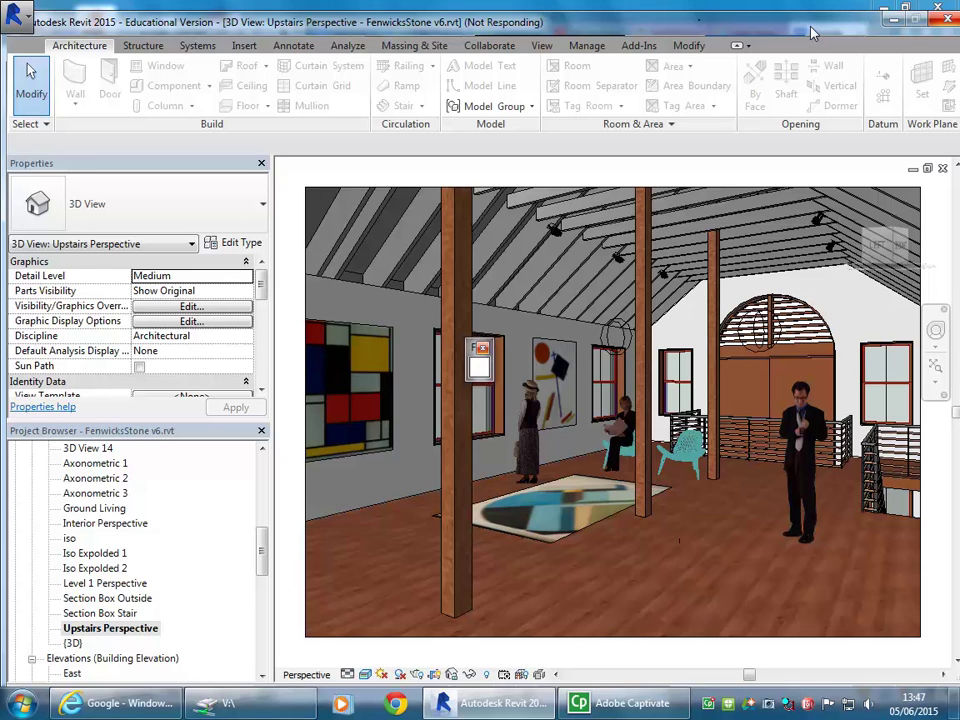
left_click(482, 349)
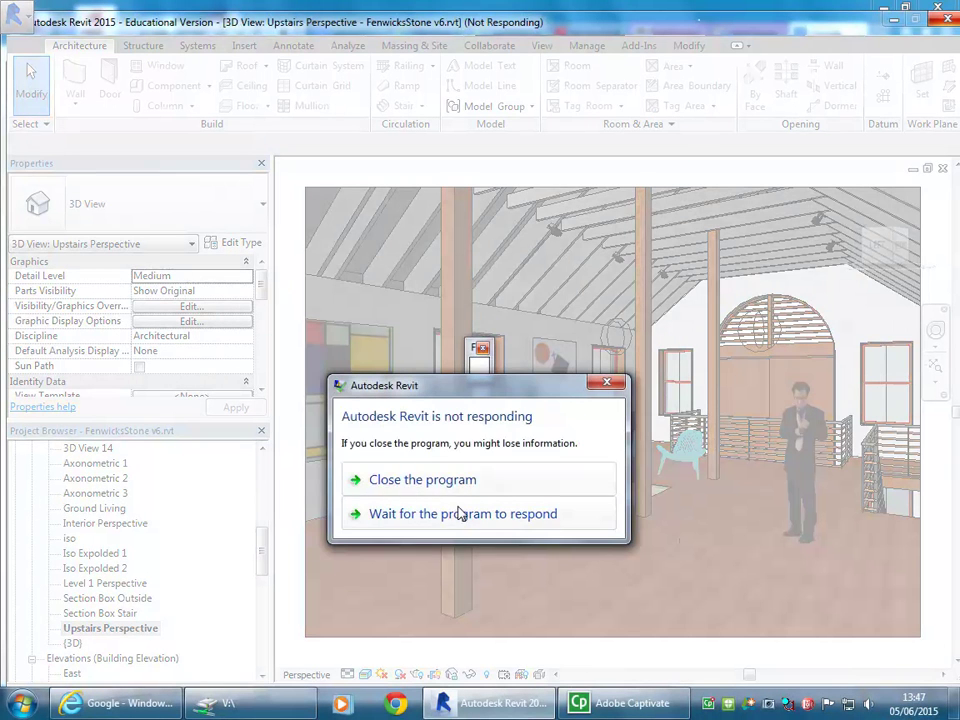
left_click(401, 514)
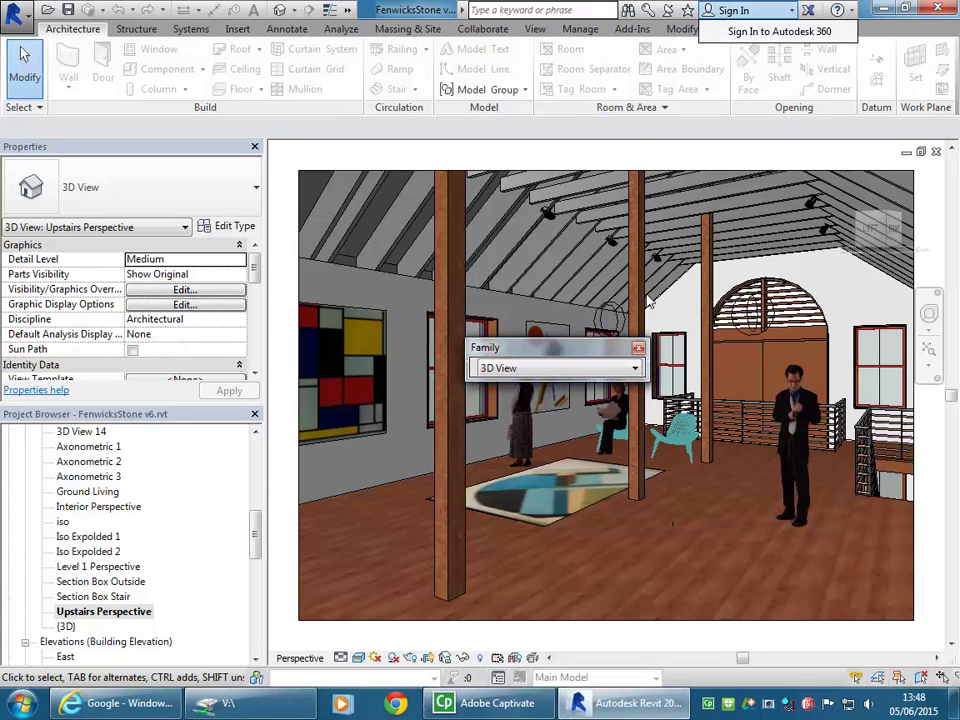
left_click(752, 18)
left_click(775, 31)
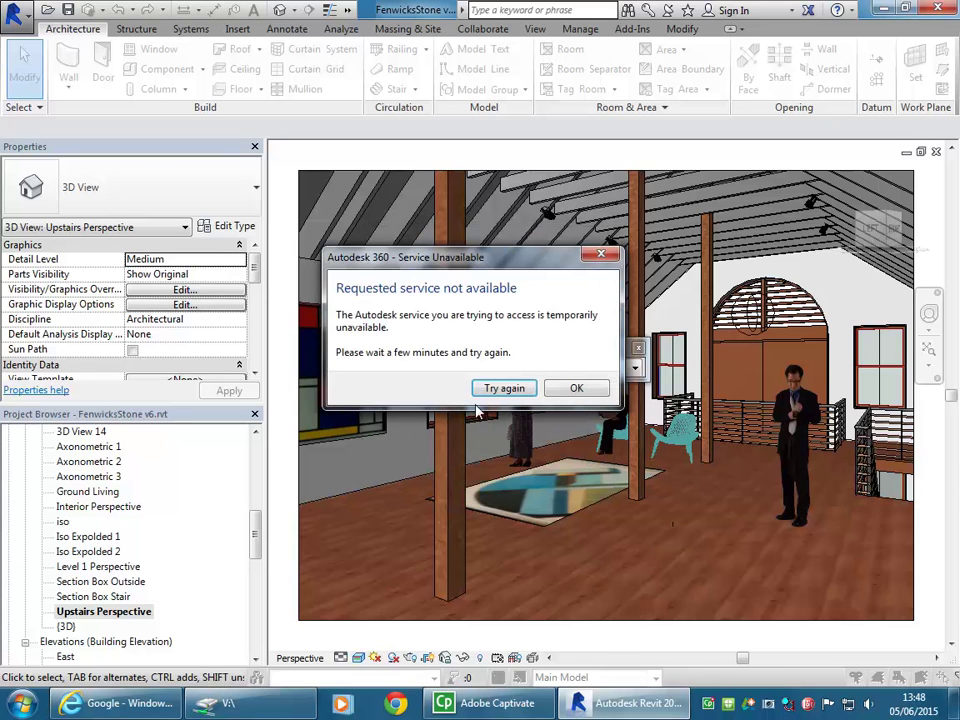
left_click(576, 388)
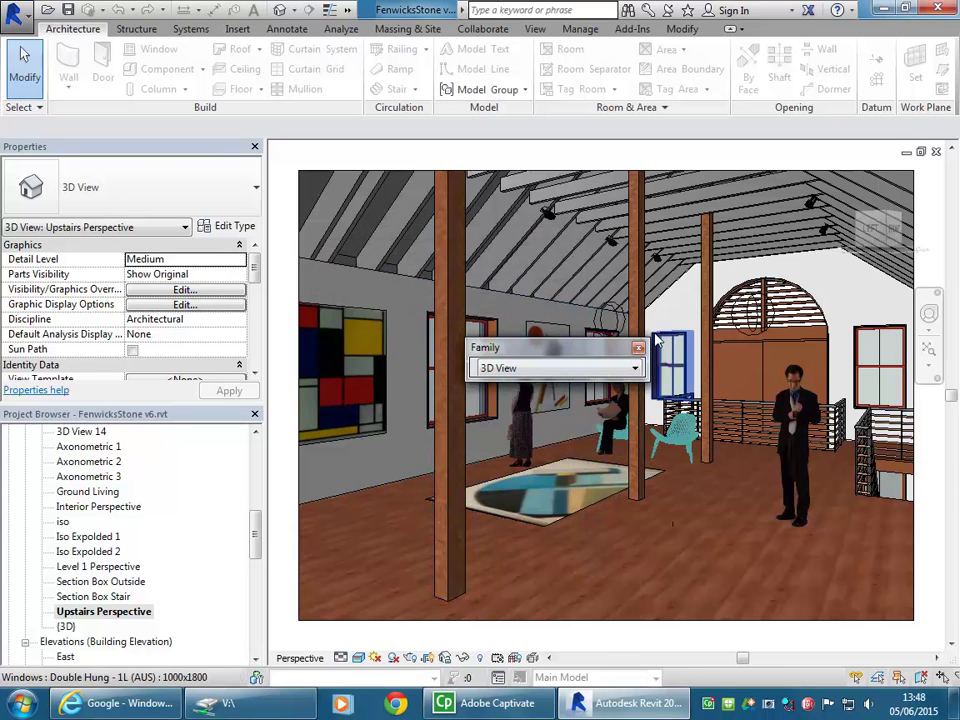
left_click(639, 349)
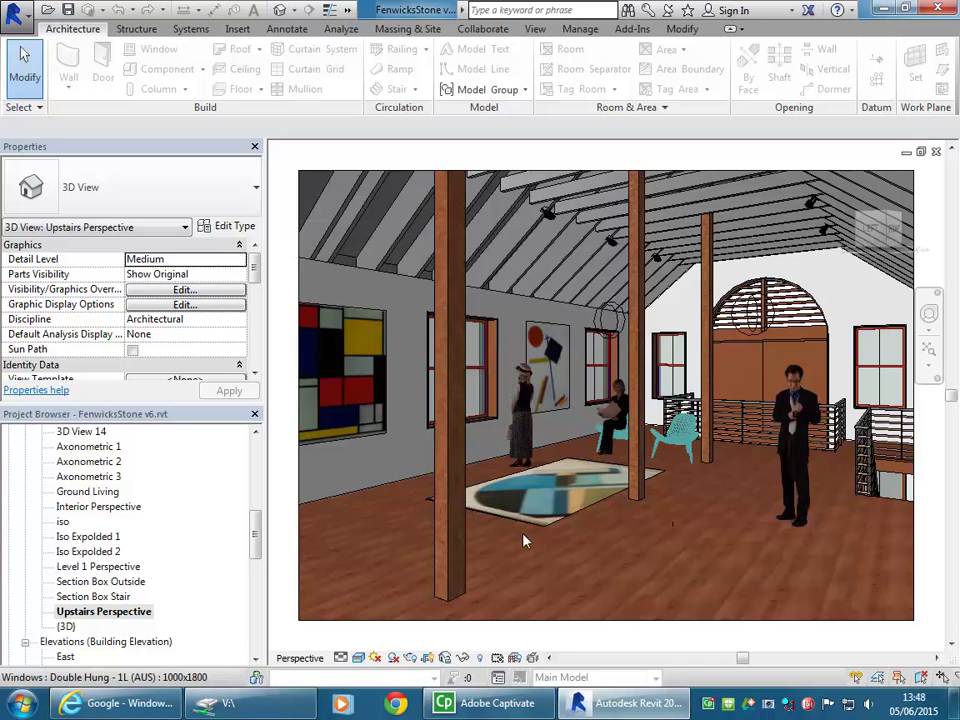
Step: Review the lighting scheme and background style options in the Rendering settings of the Upstairs Perspective view, keeping the current choices
left_click(415, 659)
left_click_drag(108, 15, 218, 44)
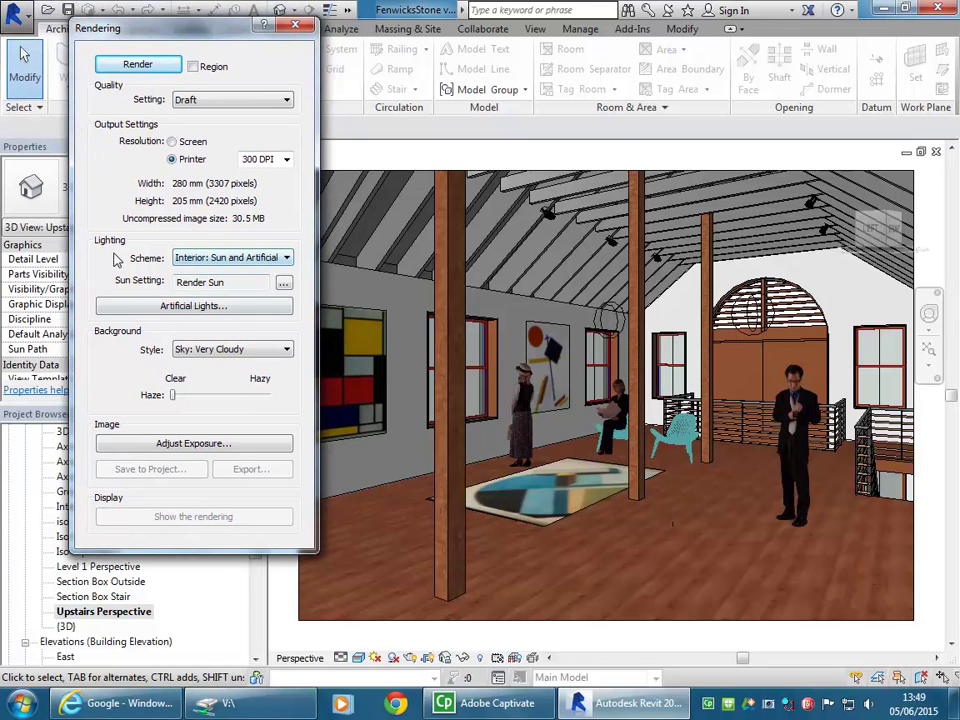
left_click(238, 258)
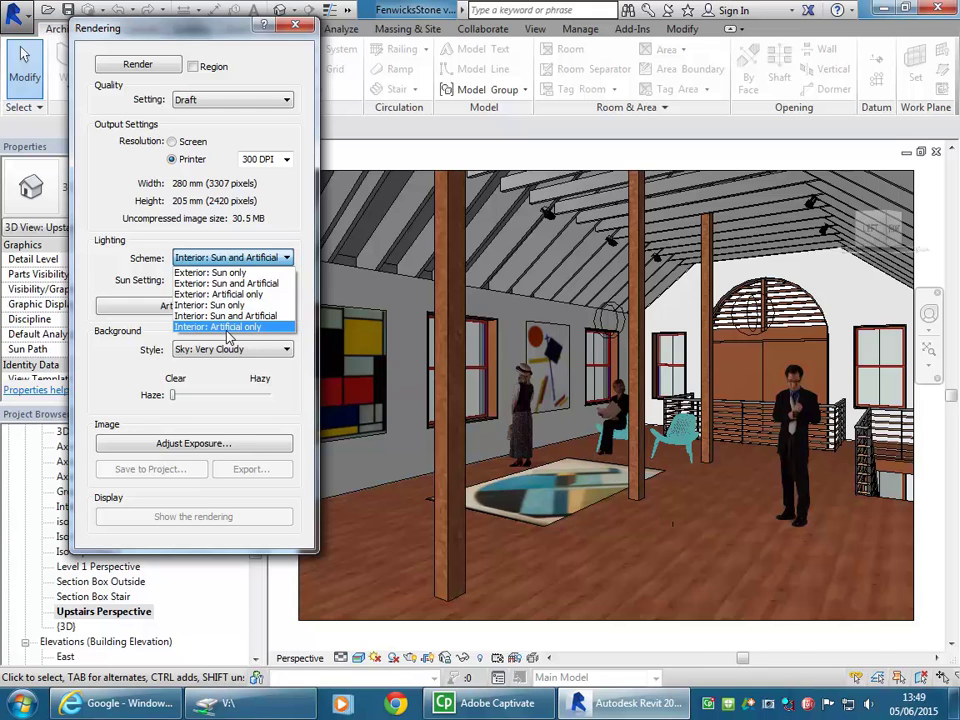
left_click(285, 257)
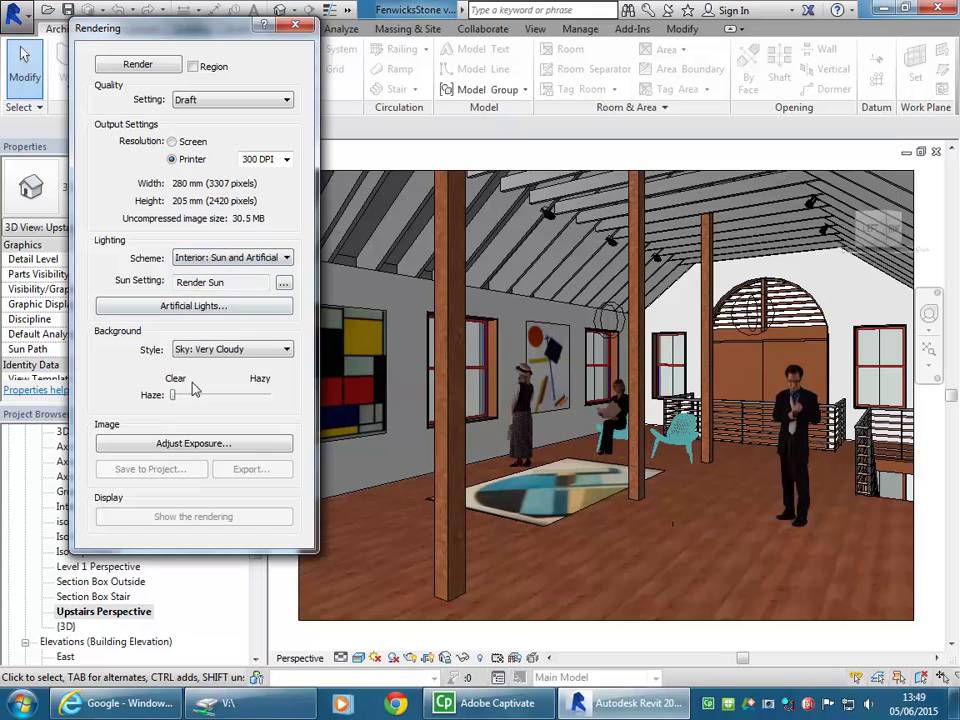
left_click(240, 349)
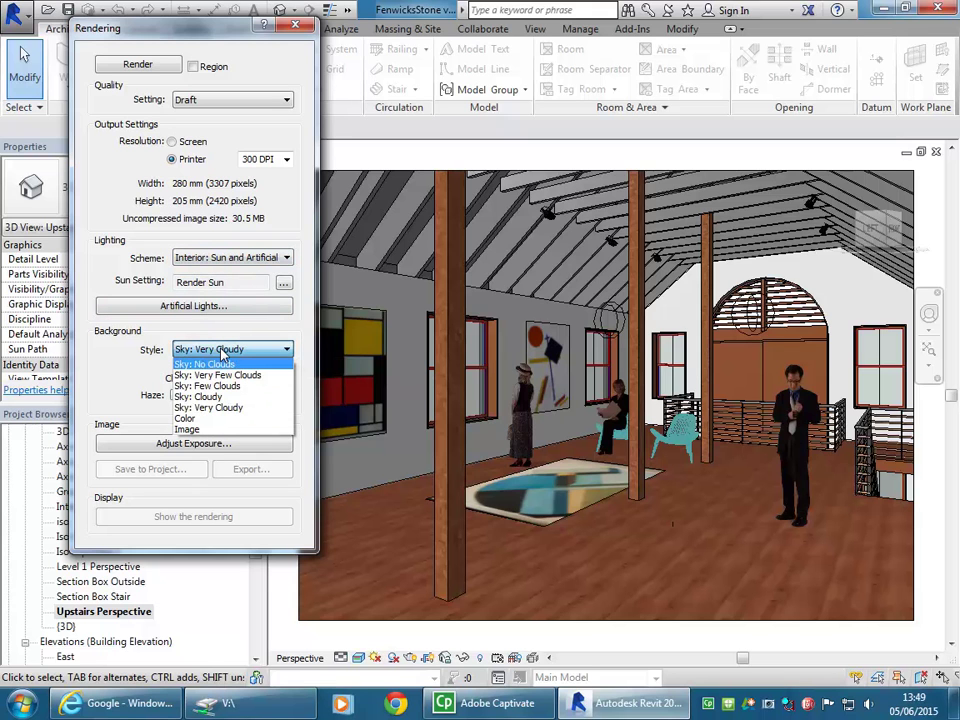
left_click(222, 352)
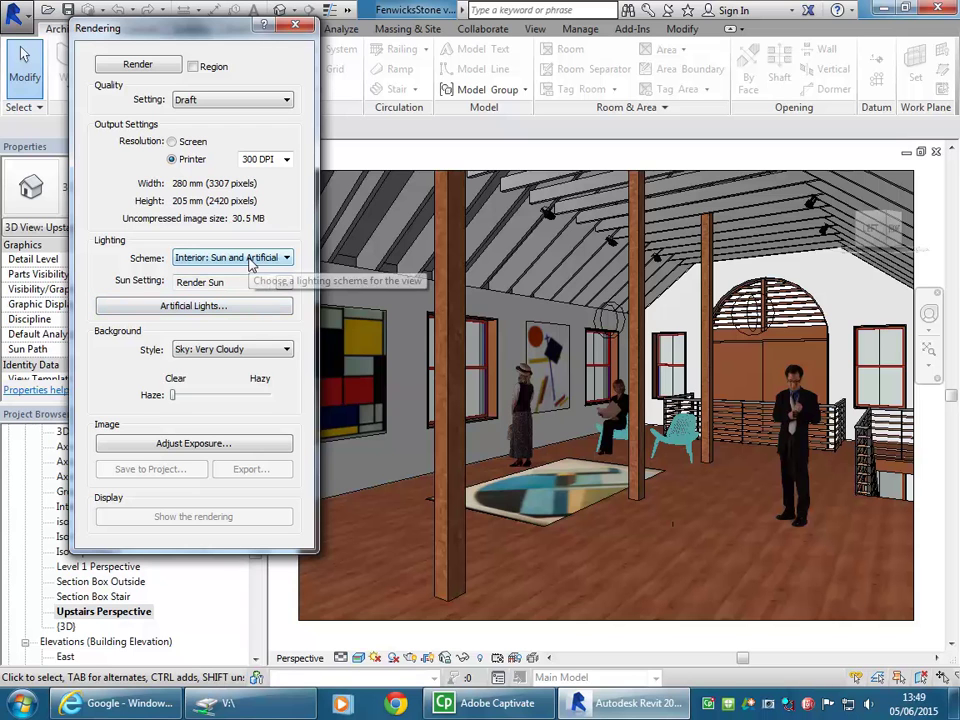
left_click(297, 27)
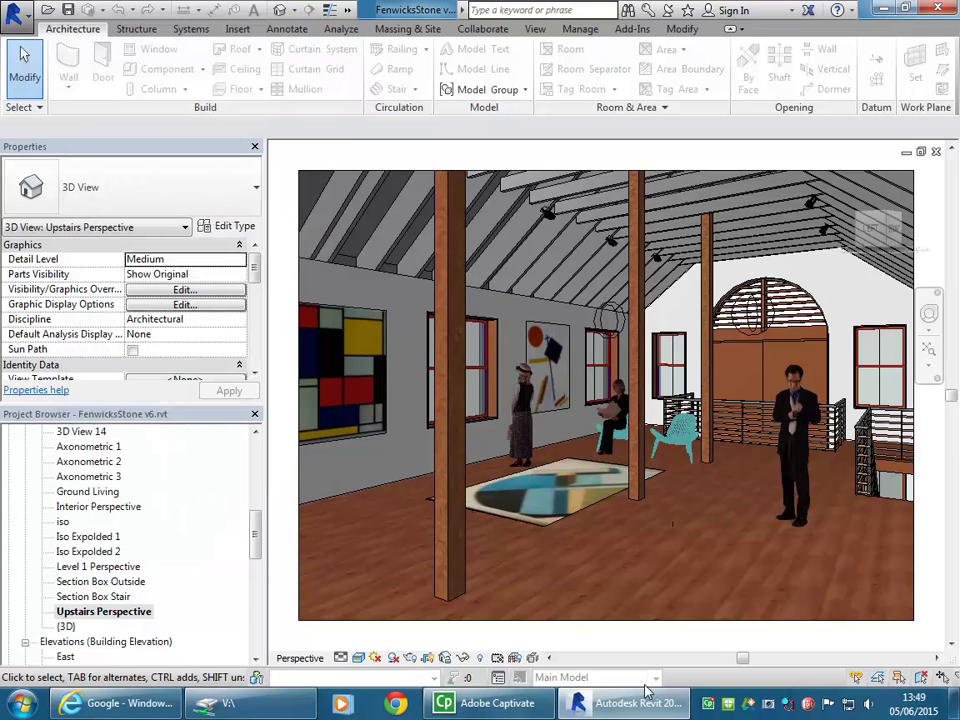